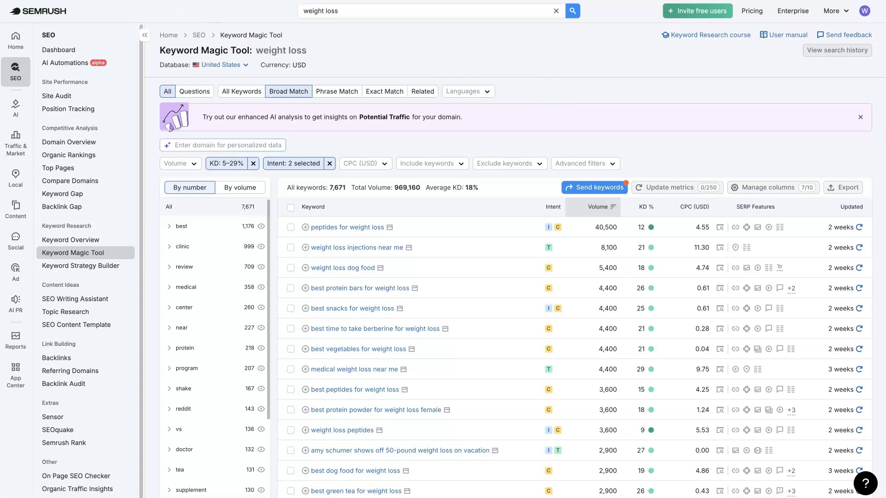
# Open a fresh Keyword Magic Tool search and look up the keyword "weight loss" in the US database.
pyautogui.click(73, 253)
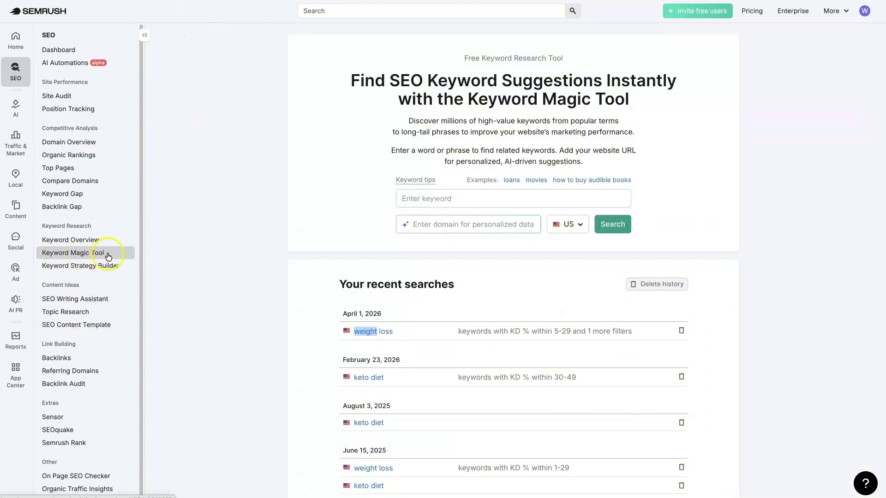
pyautogui.moveTo(350, 74); pyautogui.dragTo(635, 103)
pyautogui.click(425, 199)
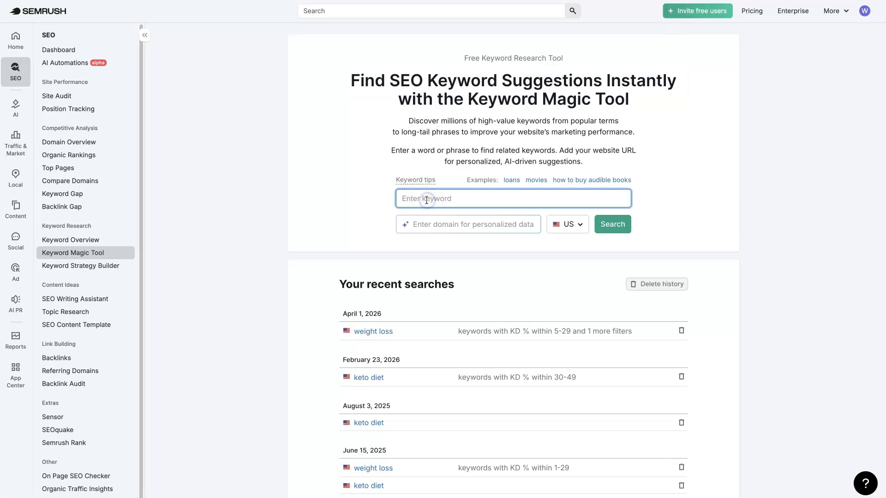
pyautogui.write('weight loss')
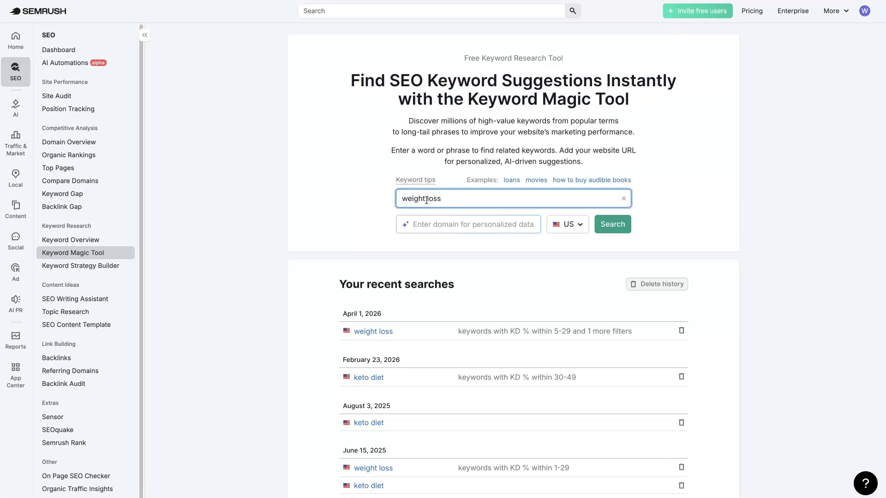
pyautogui.press('Return')
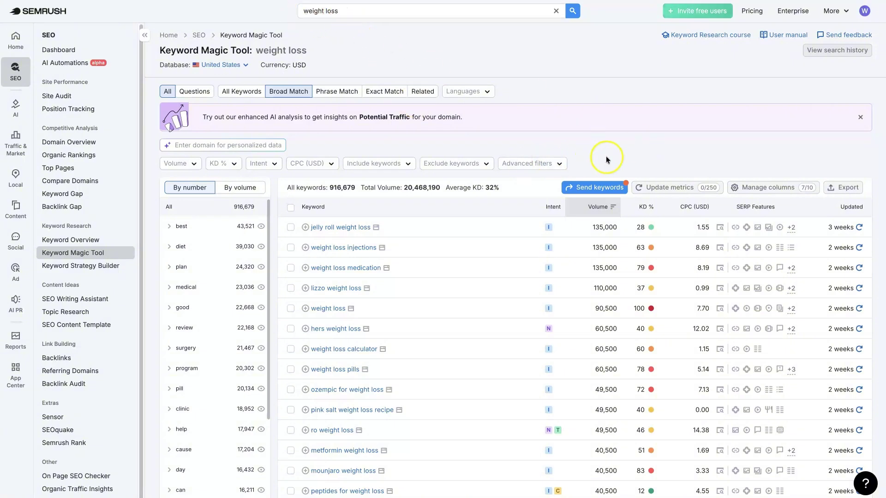
# Examine the unfiltered weight loss keyword list and its total keyword count.
pyautogui.scroll(-1, 425, 373)
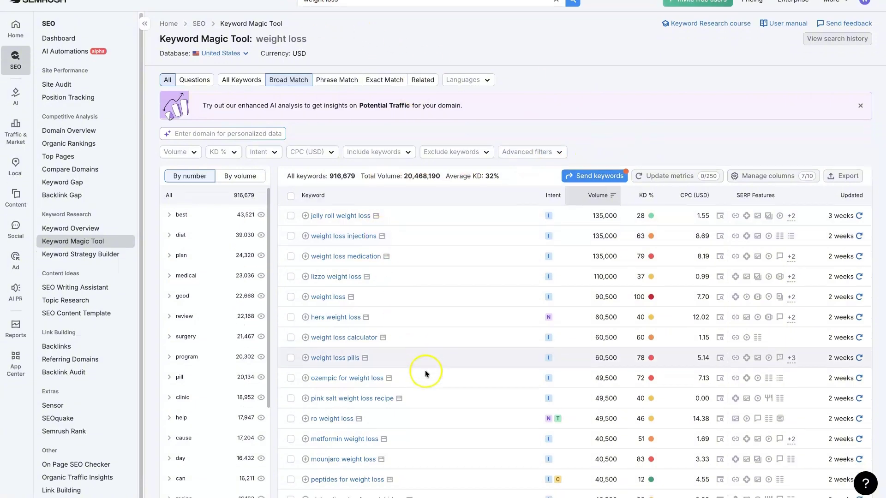
pyautogui.scroll(-20, 425, 370)
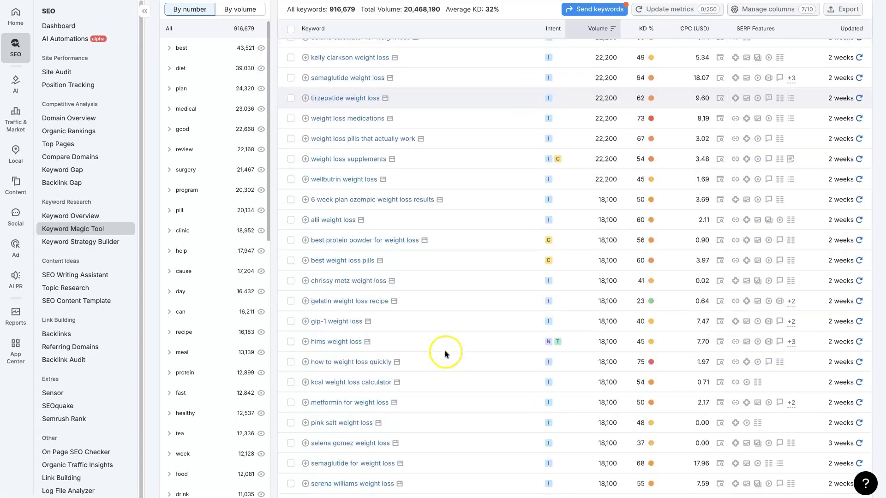
pyautogui.scroll(-20, 445, 353)
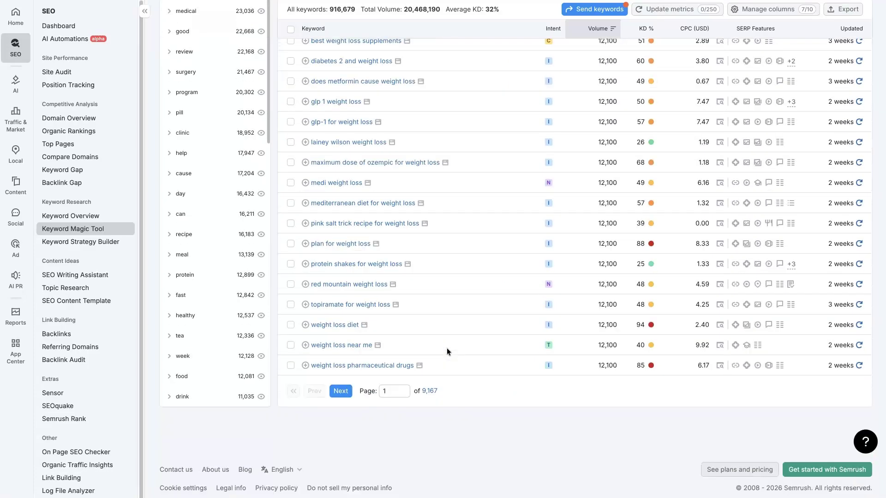
pyautogui.scroll(20, 447, 351)
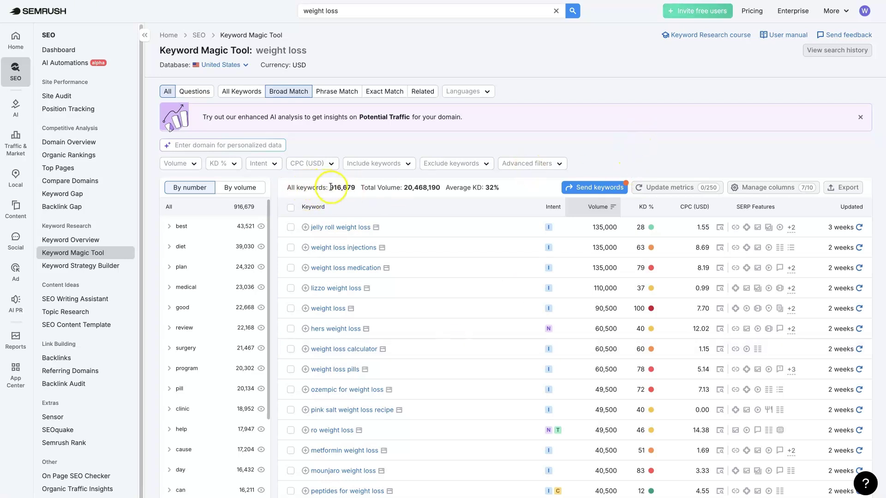
pyautogui.moveTo(331, 188); pyautogui.dragTo(357, 189)
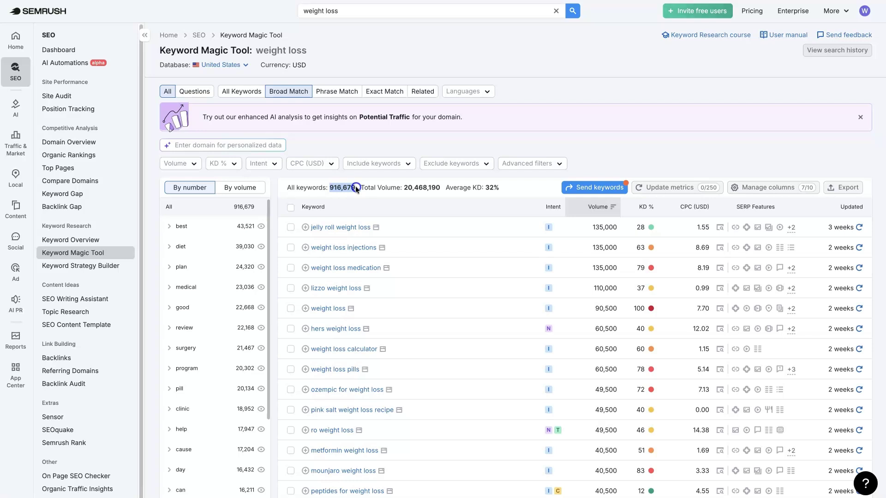
pyautogui.click(687, 147)
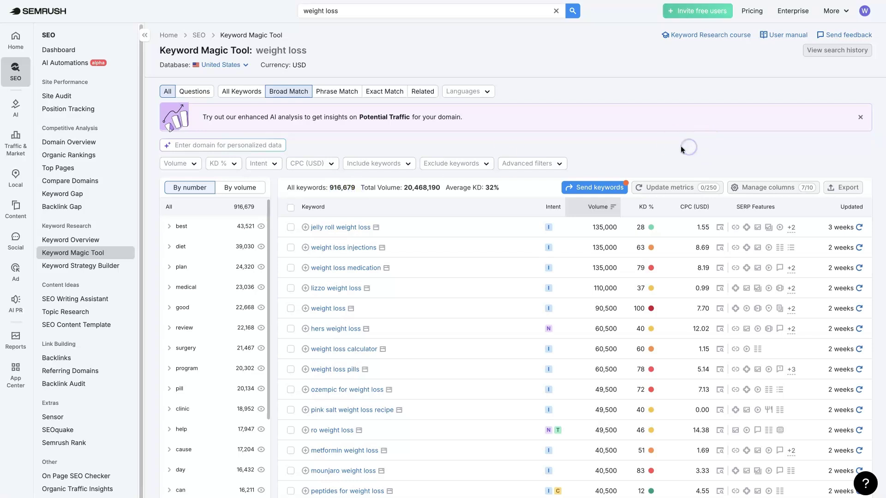
pyautogui.click(682, 148)
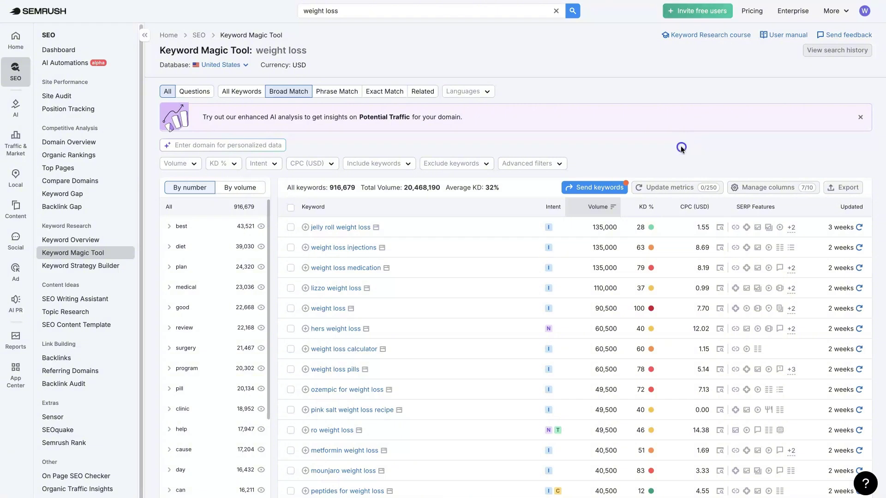
pyautogui.click(501, 156)
# Filter the weight loss keywords to a custom search volume range from 1,000 to 140,000.
pyautogui.click(193, 166)
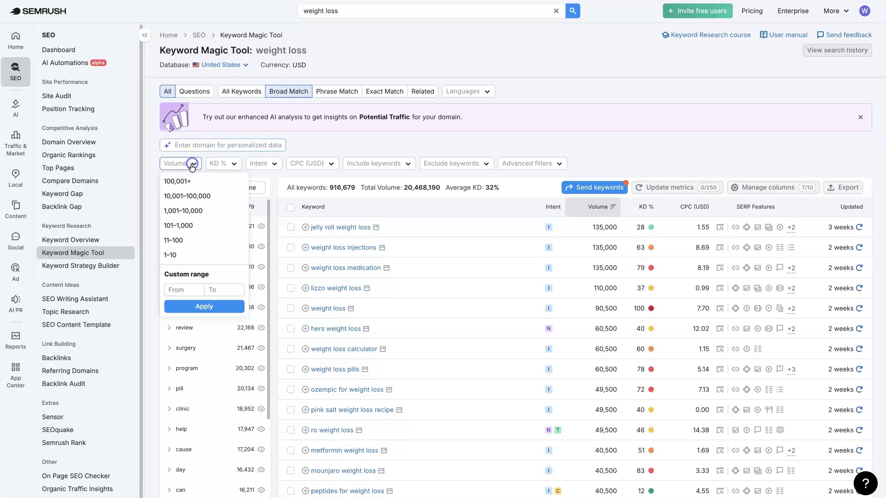
pyautogui.click(181, 290)
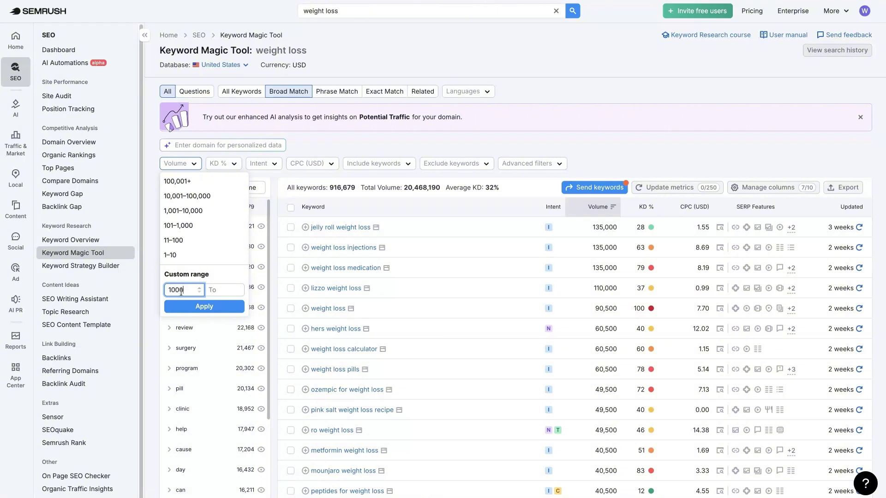
pyautogui.click(220, 291)
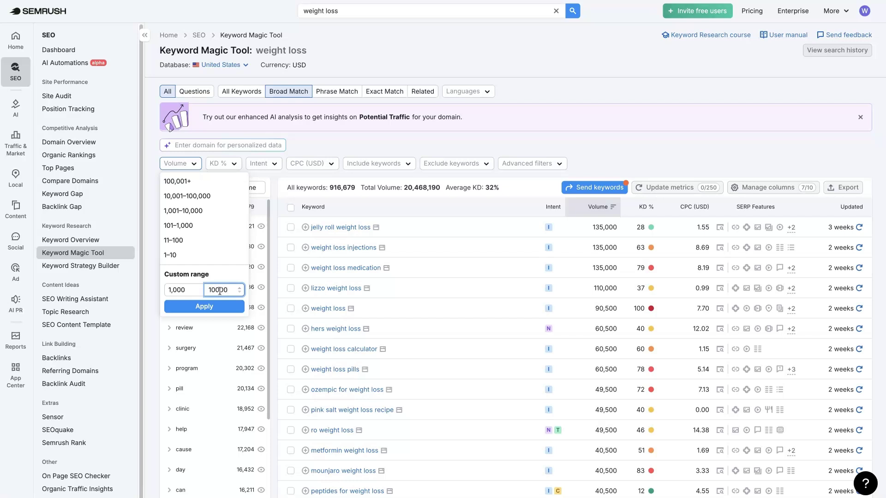
pyautogui.press('BackSpace')
pyautogui.press('BackSpace')
pyautogui.press('BackSpace')
pyautogui.press('BackSpace')
pyautogui.press('BackSpace')
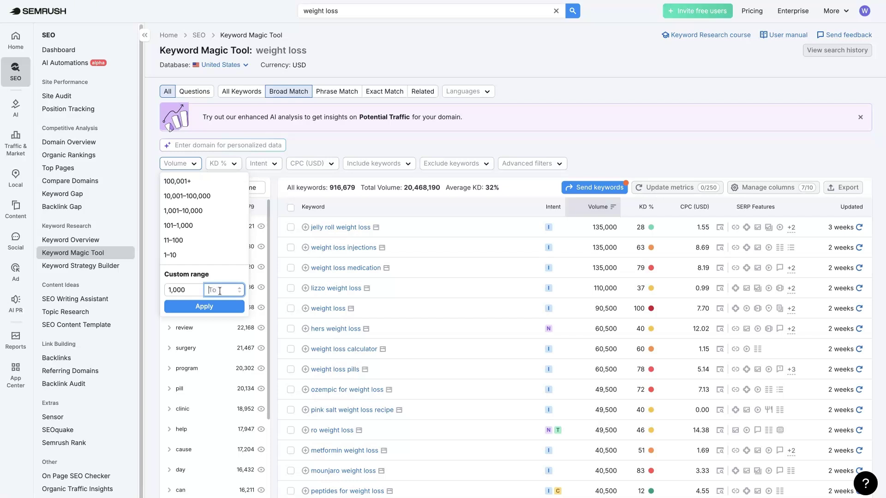
pyautogui.write('140000')
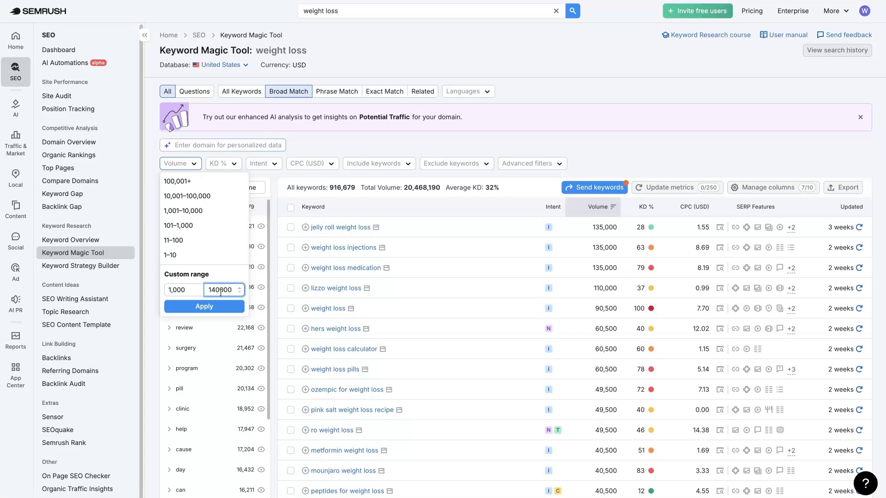
pyautogui.click(217, 307)
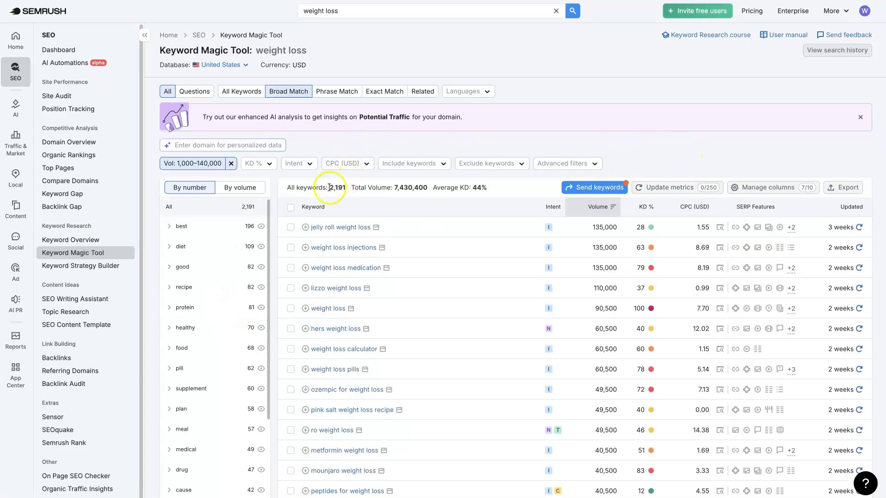
# Review the volume-filtered keyword list, checking its total keyword count and the keywords' difficulty scores.
pyautogui.moveTo(330, 189); pyautogui.dragTo(346, 186)
pyautogui.click(710, 153)
pyautogui.scroll(-20, 663, 396)
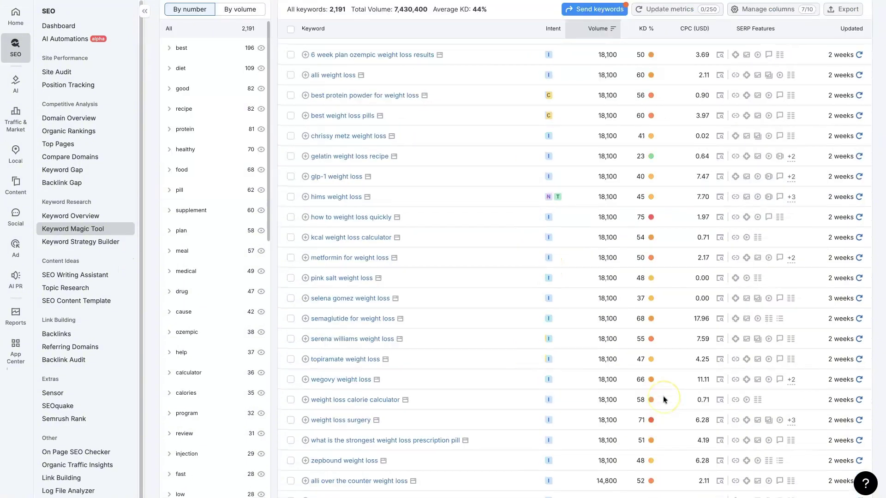
pyautogui.scroll(20, 622, 380)
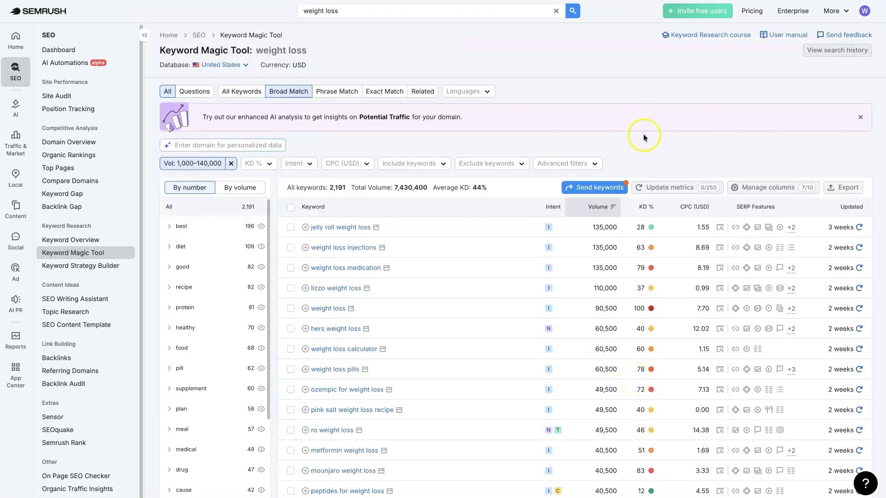
pyautogui.click(648, 147)
pyautogui.click(648, 148)
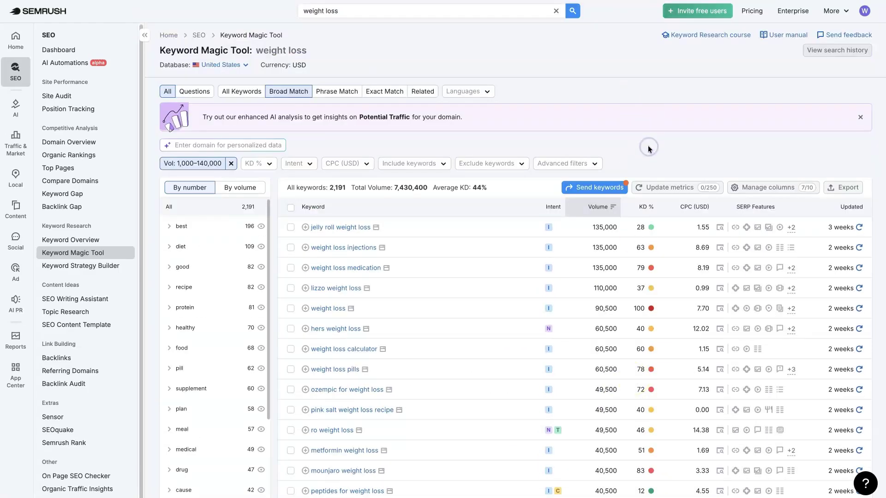
pyautogui.click(649, 147)
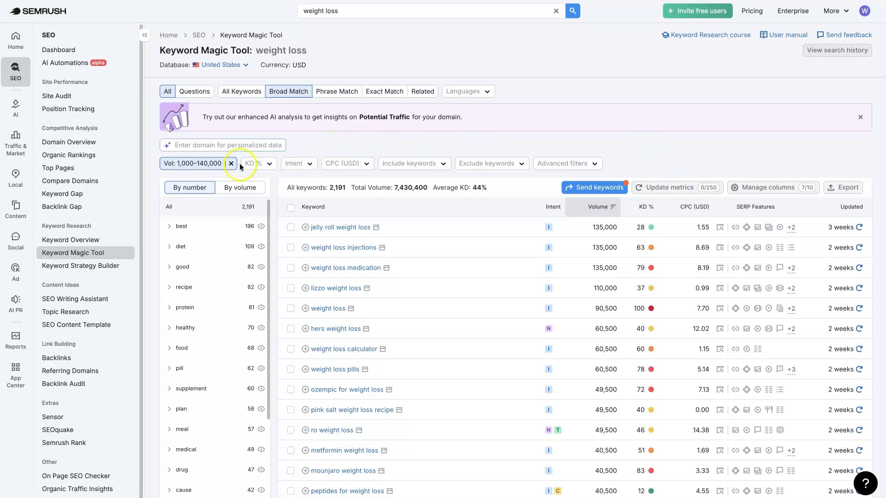
# Filter the keywords to a custom keyword difficulty range from 0 to 49%.
pyautogui.click(257, 166)
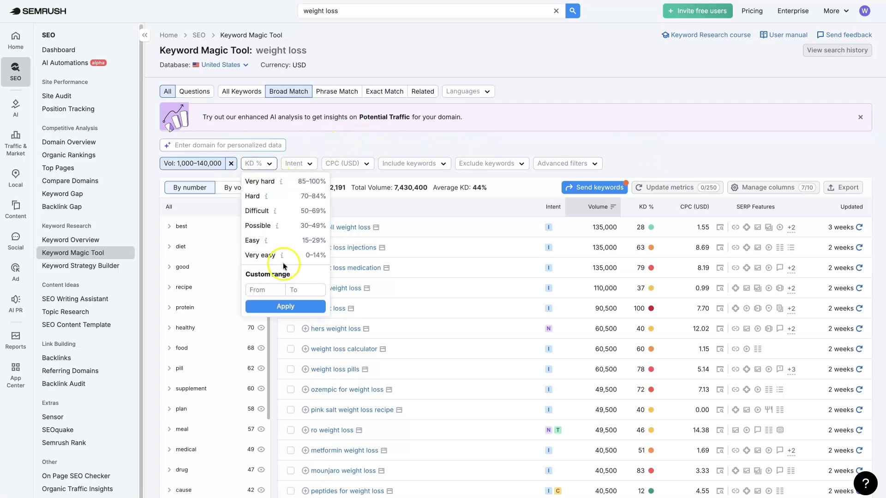
pyautogui.click(264, 289)
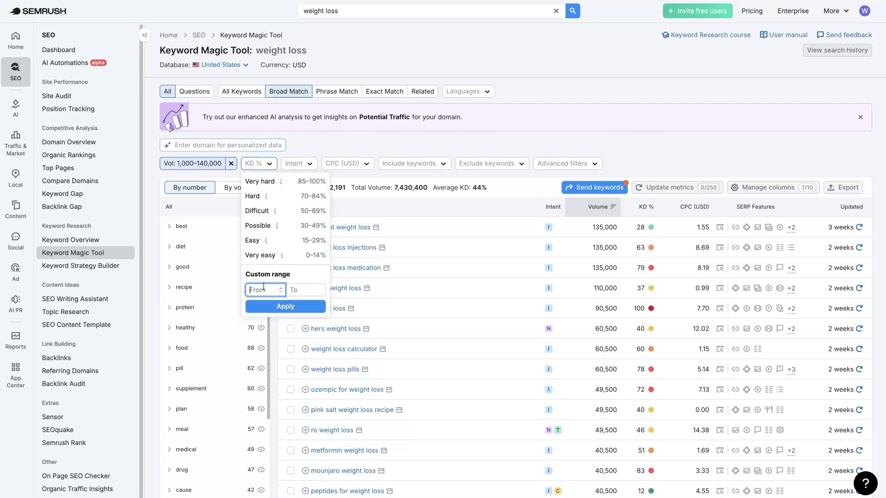
pyautogui.write('0')
pyautogui.click(317, 289)
pyautogui.write('1')
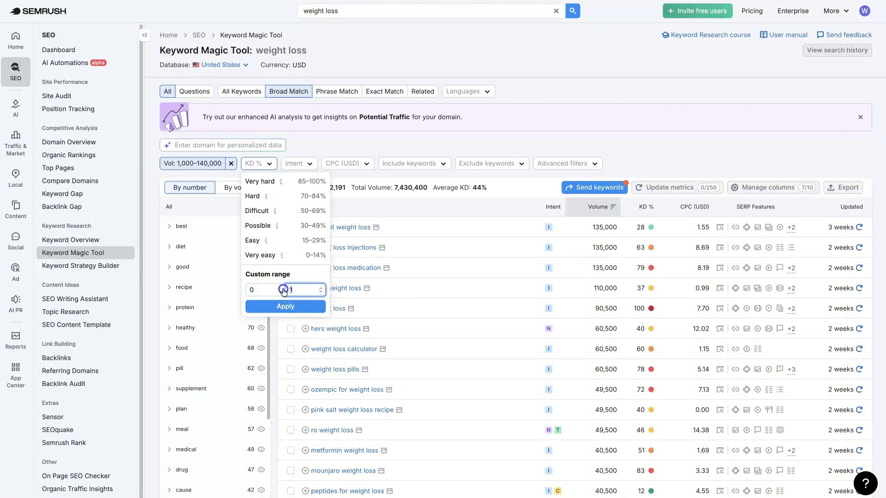
pyautogui.press('BackSpace')
pyautogui.write('49')
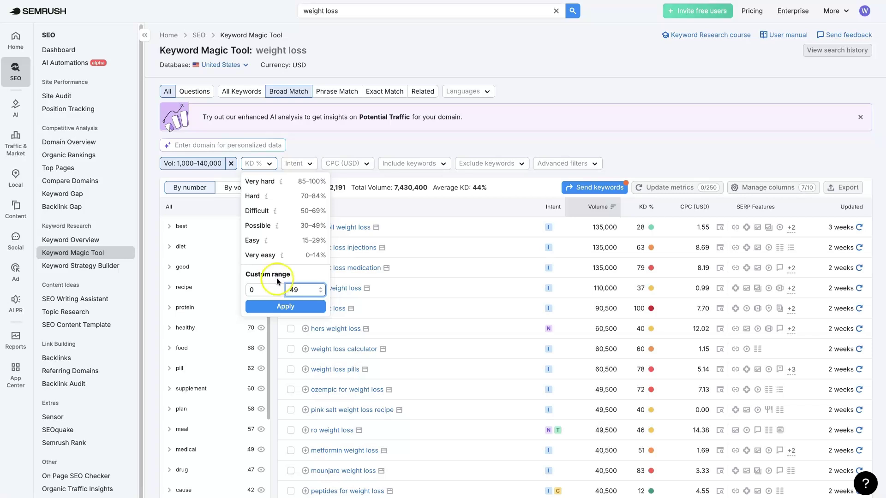
pyautogui.click(304, 271)
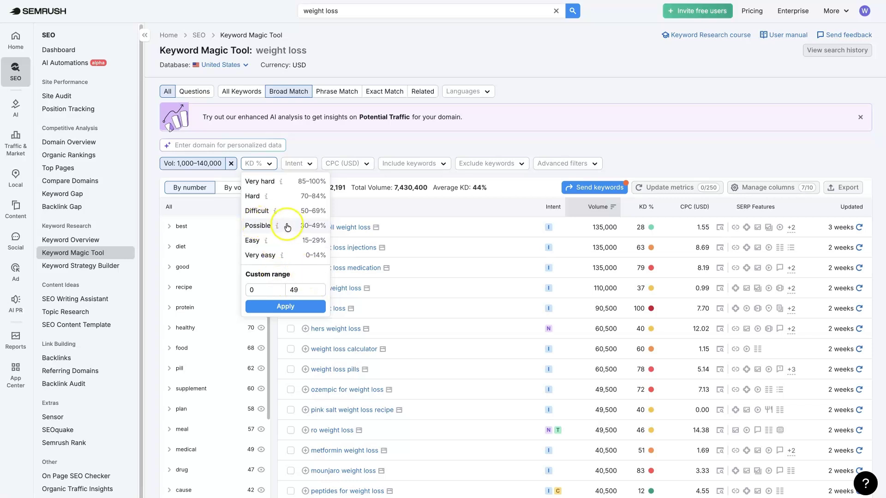
pyautogui.click(298, 308)
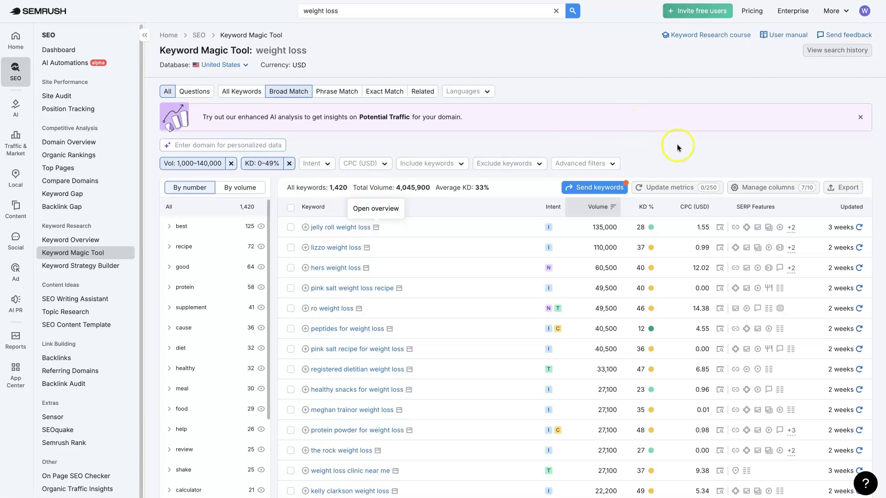
# Look through the keywords filtered by volume and difficulty, comparing their search volumes and KD % scores.
pyautogui.scroll(-1, 563, 347)
pyautogui.scroll(-15, 577, 325)
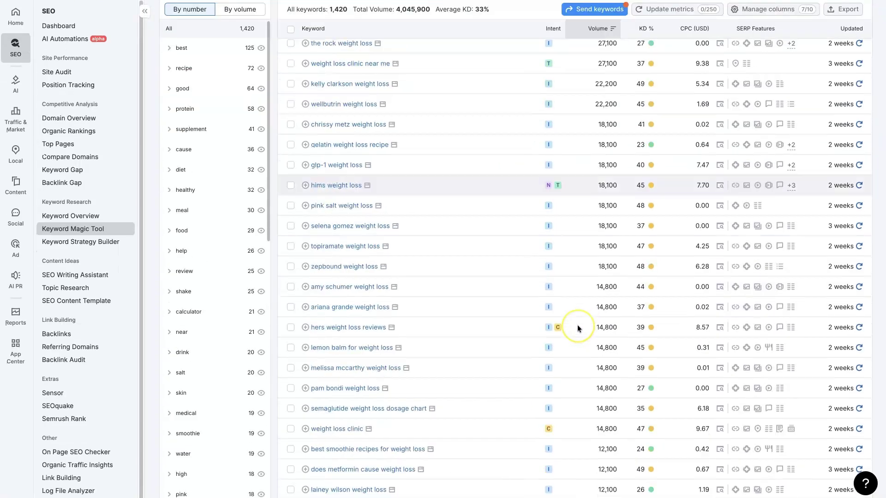
pyautogui.scroll(-4, 577, 325)
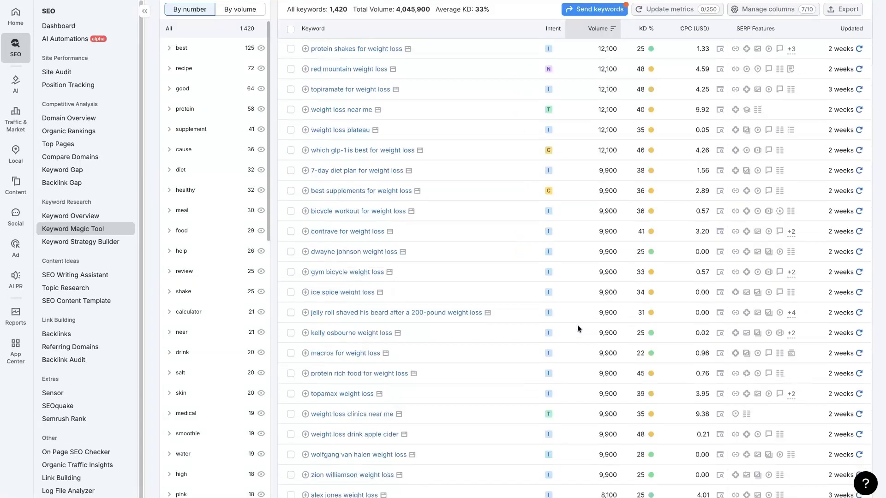
pyautogui.moveTo(652, 354)
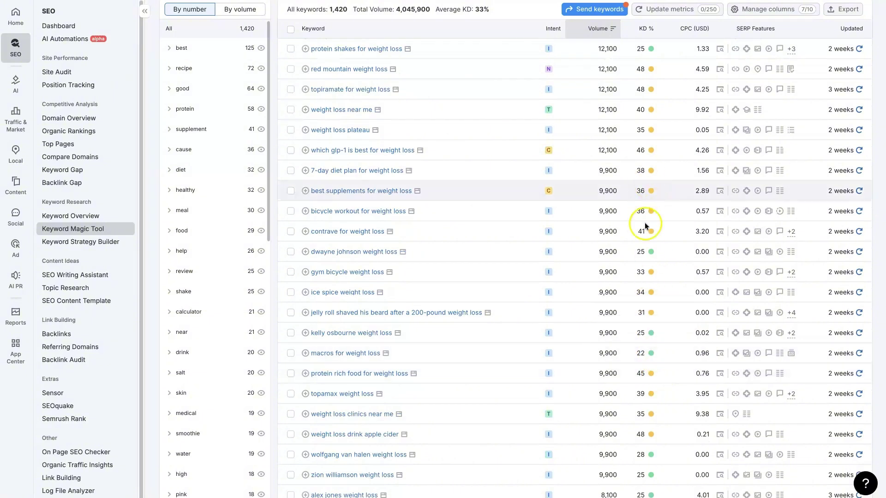
pyautogui.scroll(19, 650, 408)
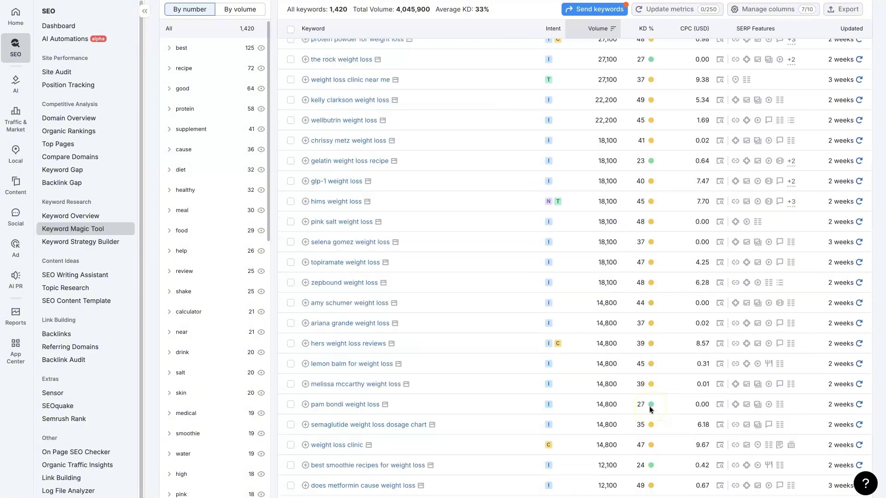
pyautogui.scroll(2, 650, 406)
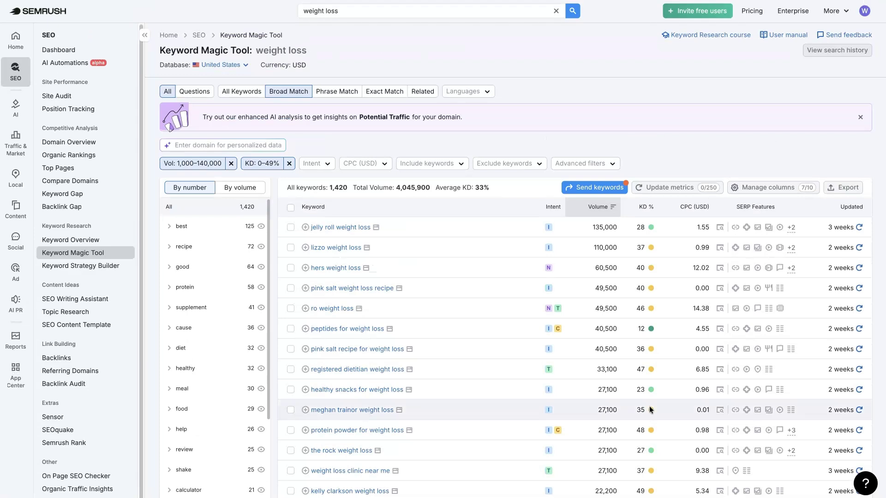
pyautogui.click(671, 148)
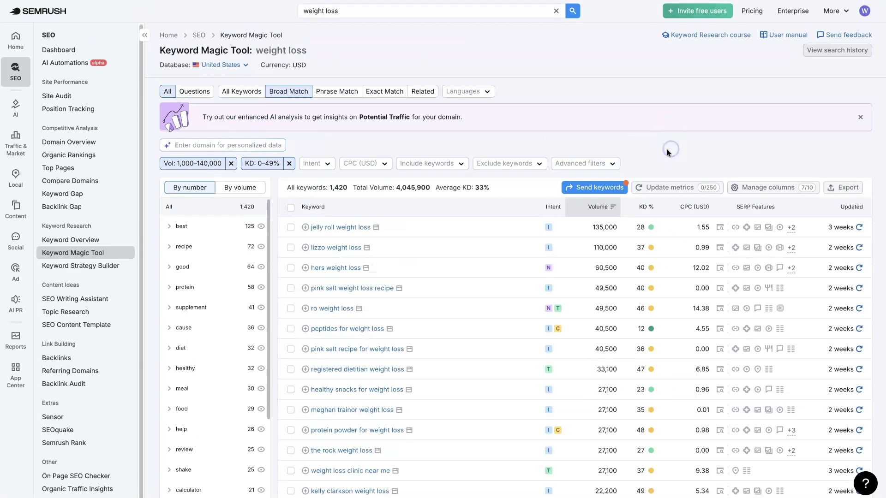
pyautogui.click(668, 151)
pyautogui.click(665, 151)
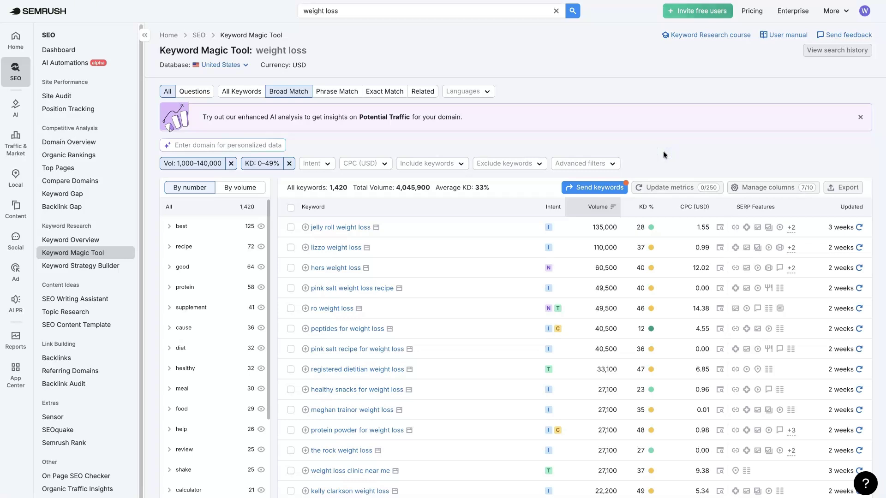
pyautogui.click(663, 151)
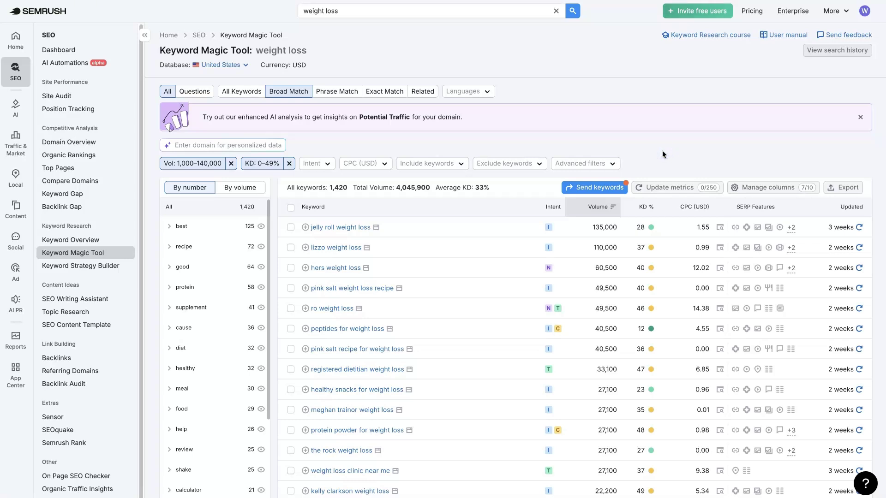
pyautogui.scroll(-1, 662, 151)
pyautogui.click(663, 151)
pyautogui.click(663, 150)
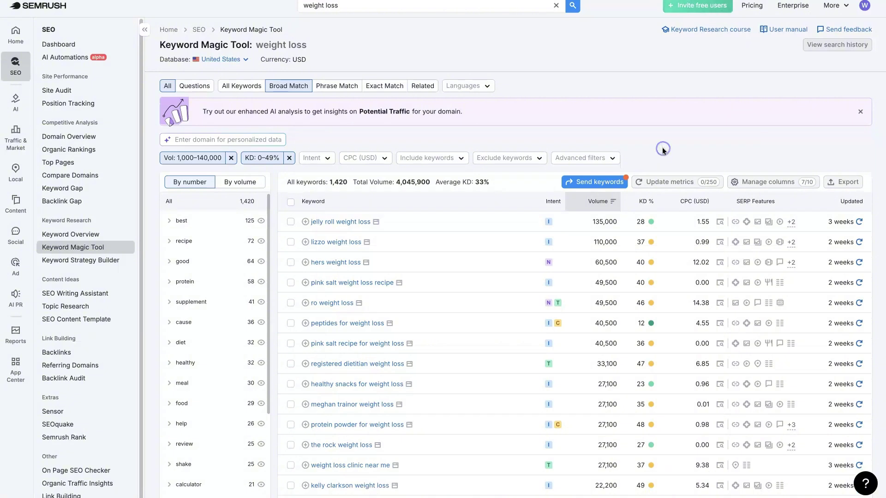
pyautogui.scroll(-1, 661, 147)
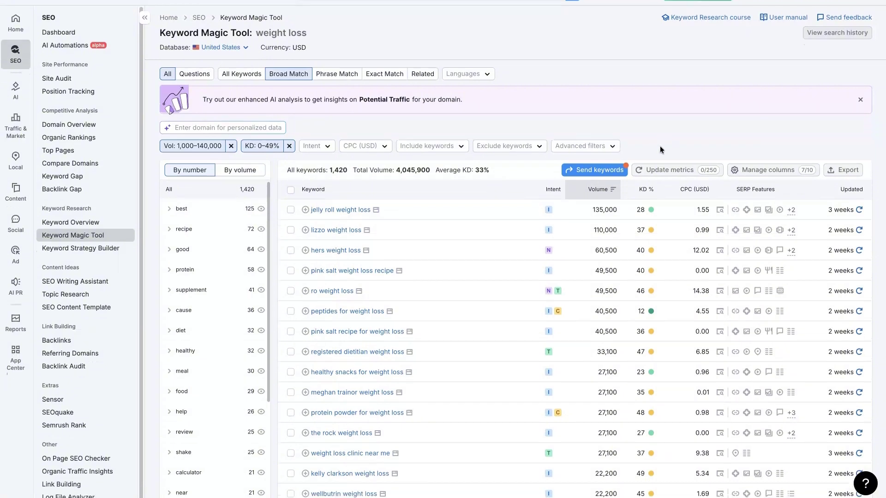
pyautogui.scroll(2, 660, 145)
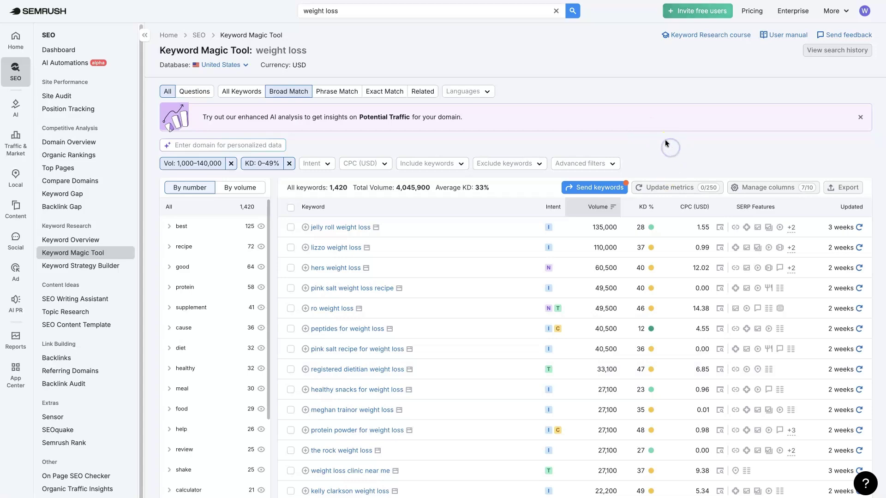
# Export all the filtered weight loss keywords in XLSX format and close the export options.
pyautogui.scroll(-1, 741, 328)
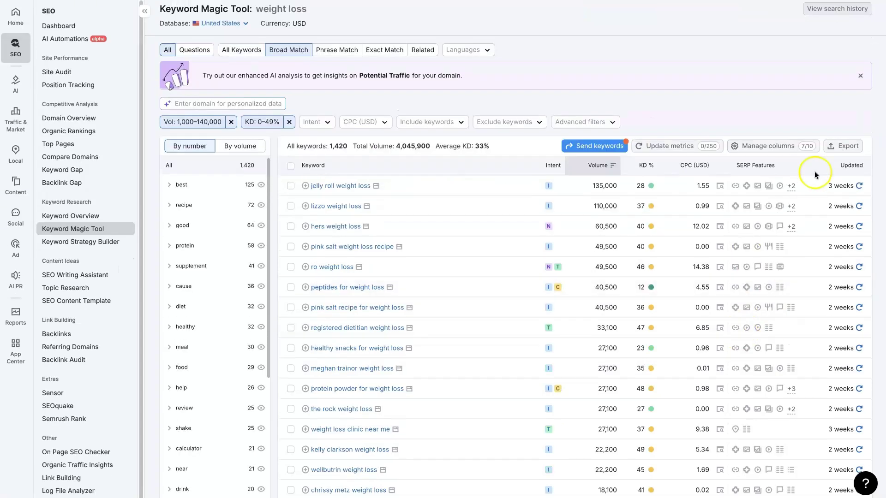
pyautogui.click(844, 146)
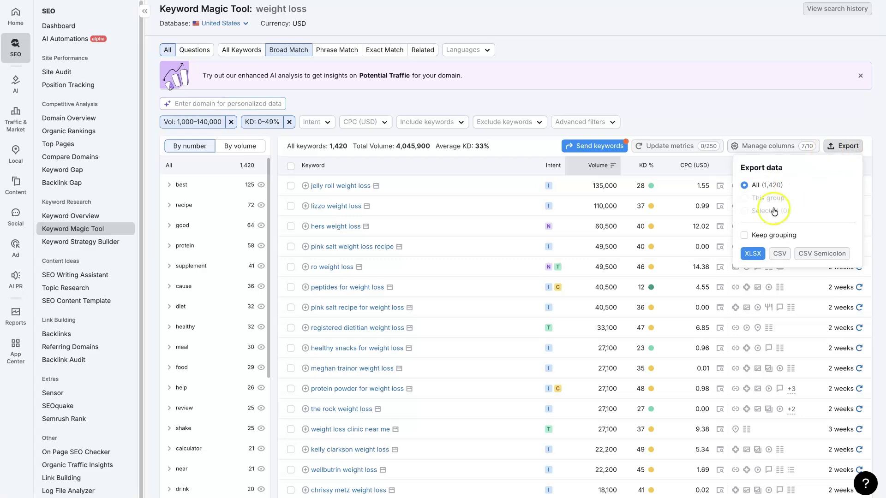
pyautogui.click(754, 254)
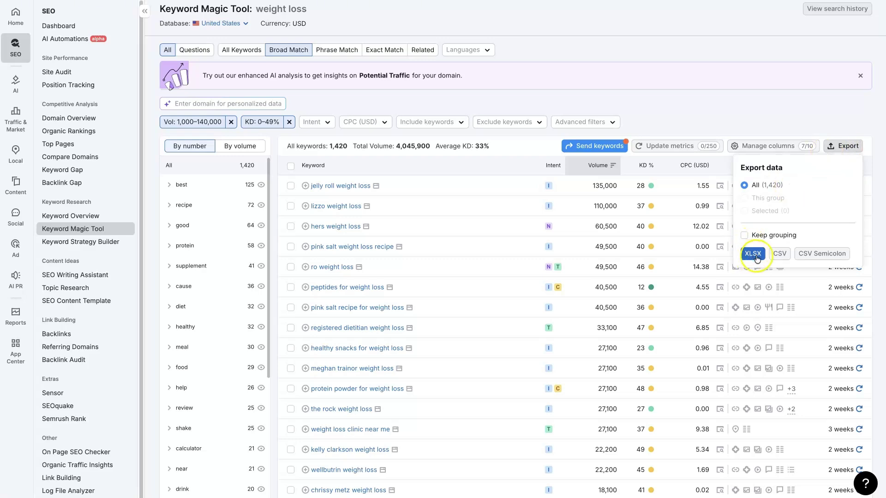
pyautogui.click(709, 124)
pyautogui.scroll(1, 709, 121)
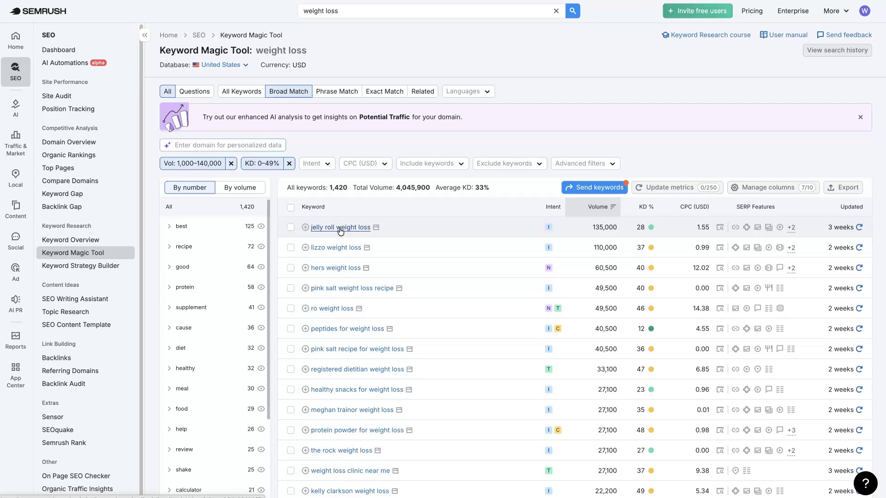
# Select the keywords "lizzo weight loss" and "jelly roll weight loss", and clear the selection again.
pyautogui.click(291, 249)
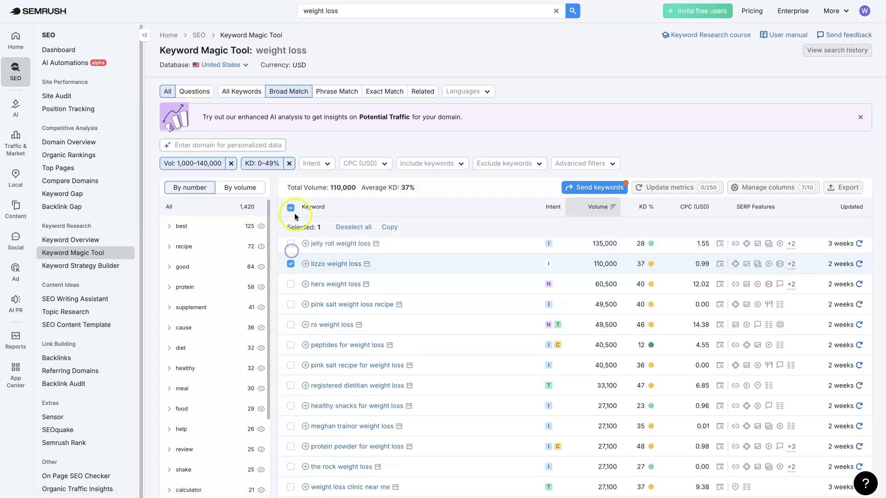
pyautogui.click(291, 246)
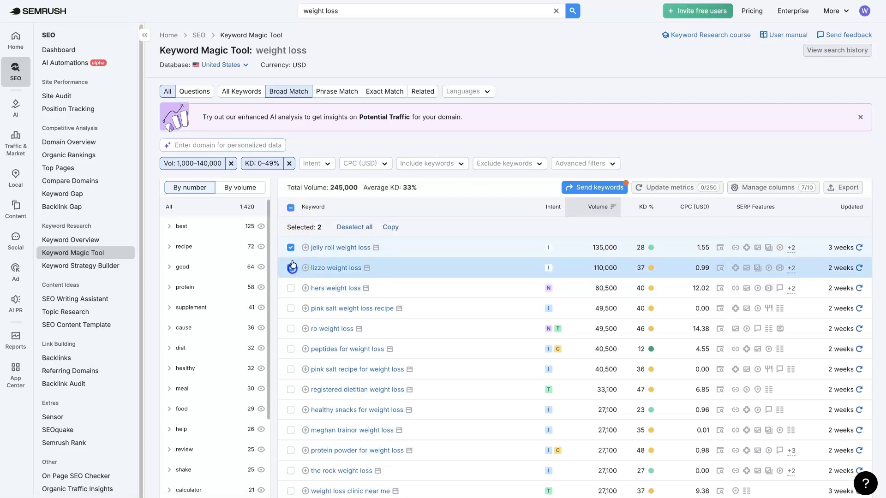
pyautogui.click(291, 267)
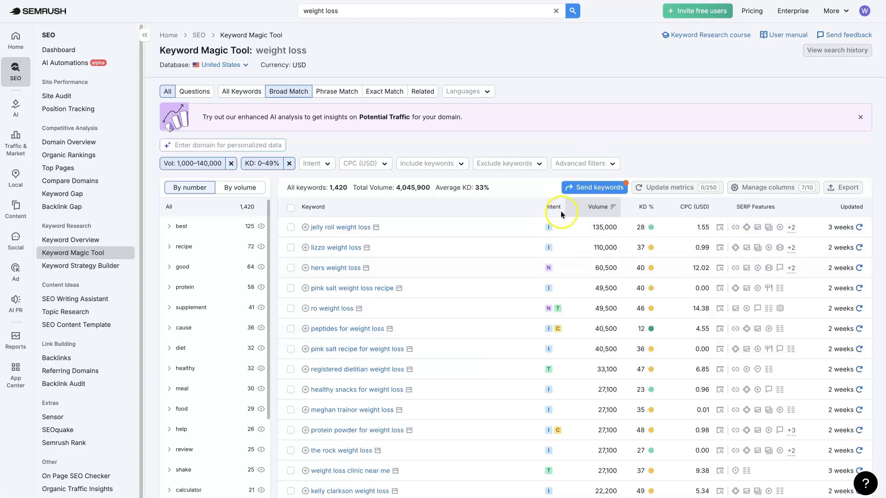
# Read the explanation of the Intent column and of the intent labels, including the second label on "peptides for weight loss".
pyautogui.moveTo(558, 209)
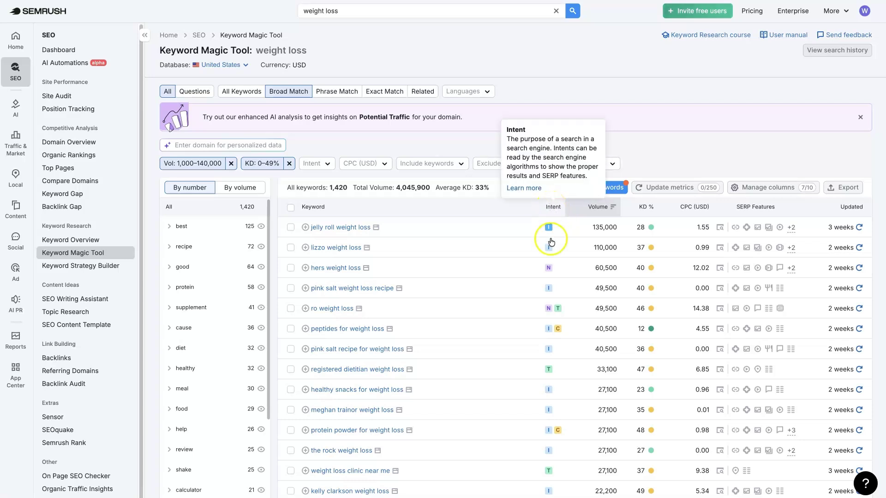
pyautogui.moveTo(549, 232)
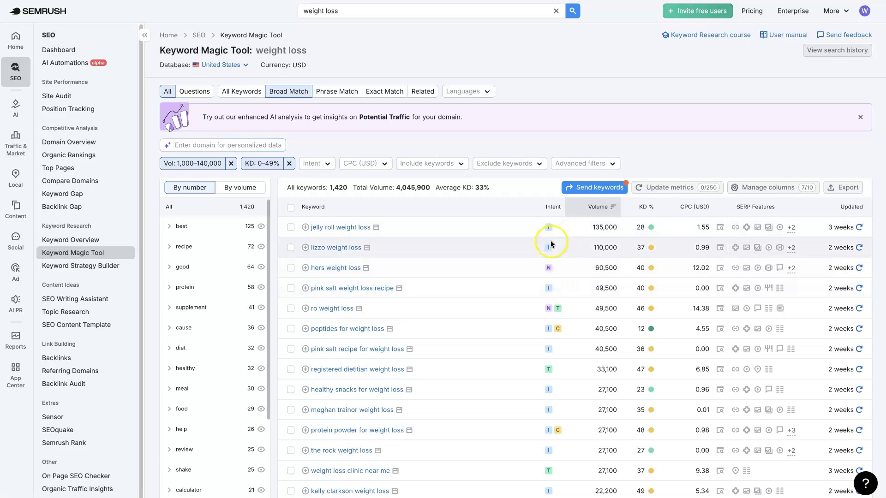
pyautogui.moveTo(549, 249)
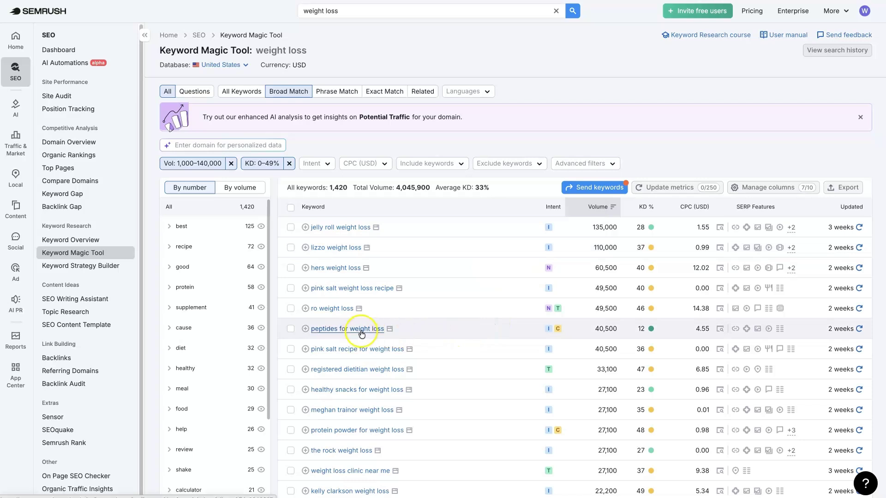
pyautogui.moveTo(559, 329)
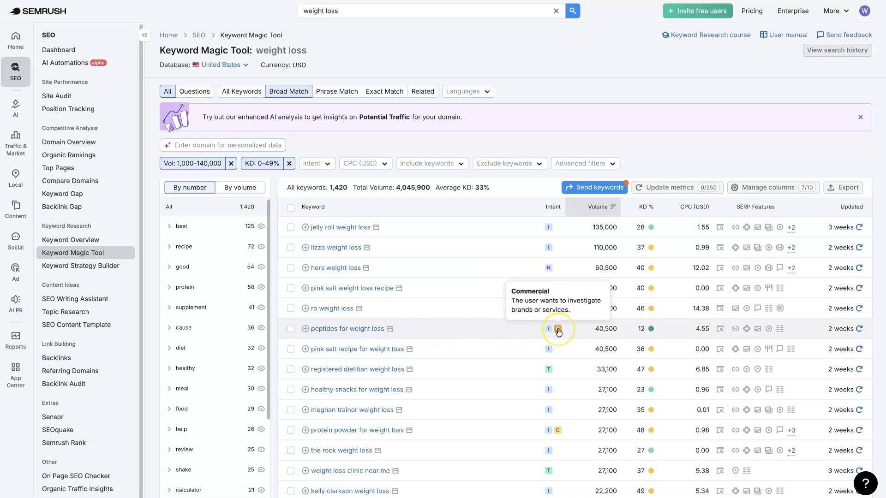